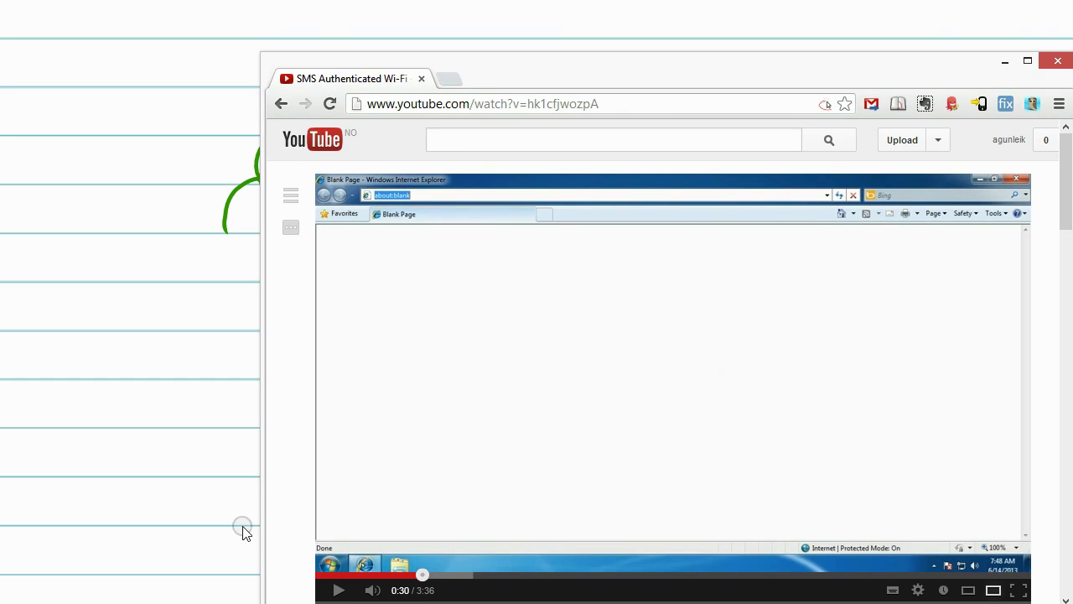
# Play the demo until the Netsense SMS guest-login page appears, then pause at 0:41
pyautogui.click(332, 591)
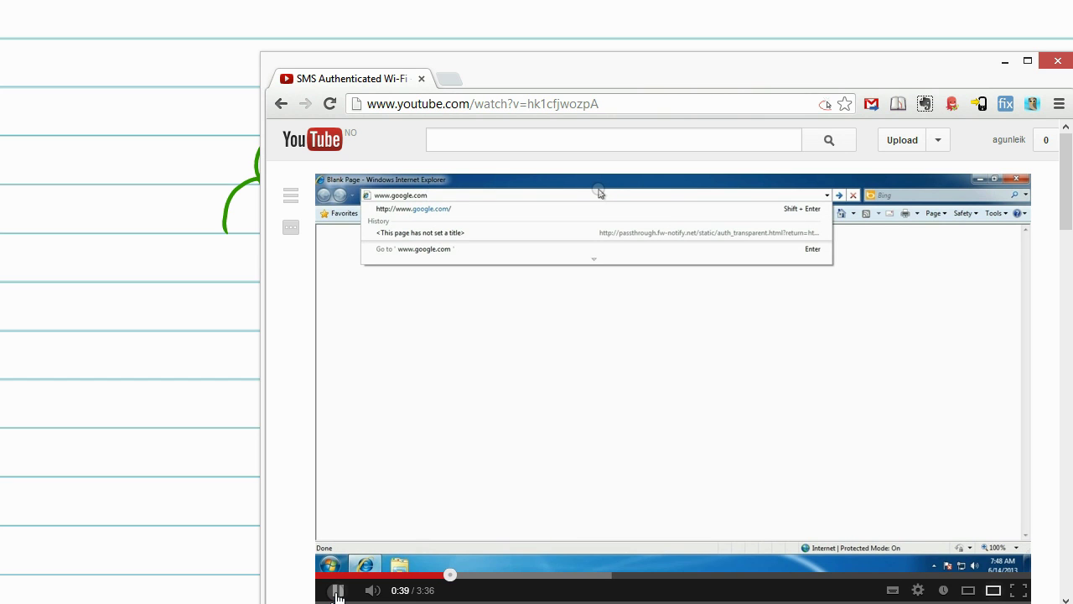
pyautogui.click(338, 592)
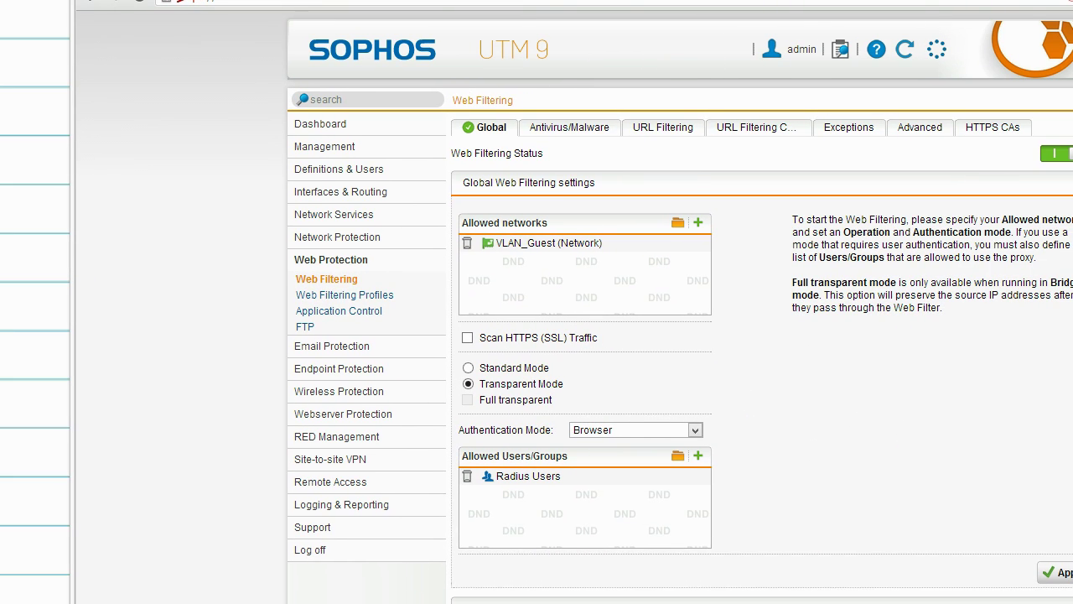
pyautogui.moveTo(518, 245)
pyautogui.moveTo(513, 486)
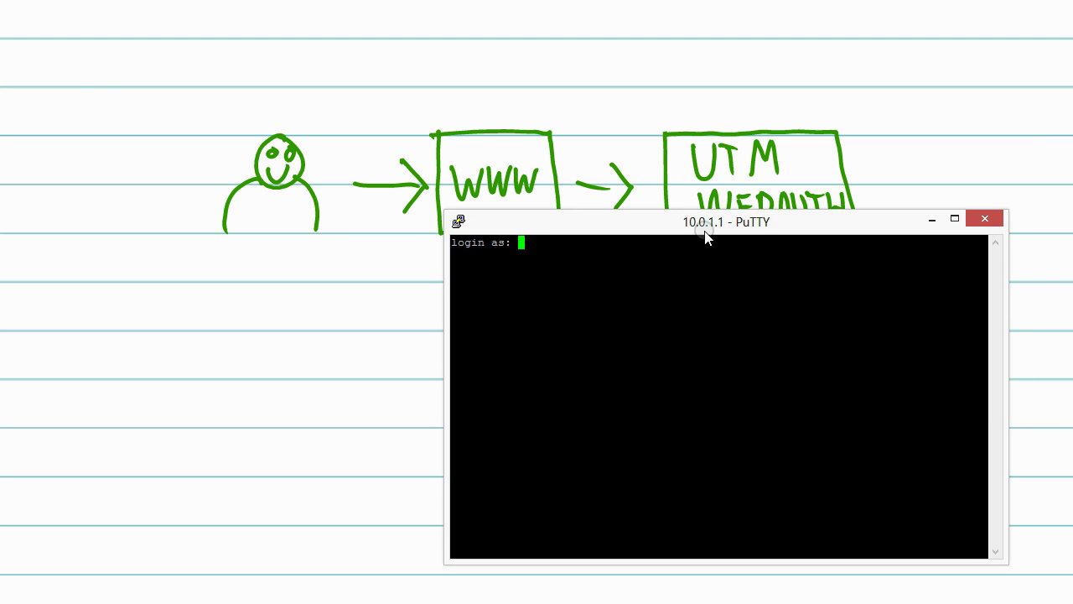
# Log in to the UTM with the login account and password, then su to a root shell
pyautogui.write('loginuser')
pyautogui.press('Return')
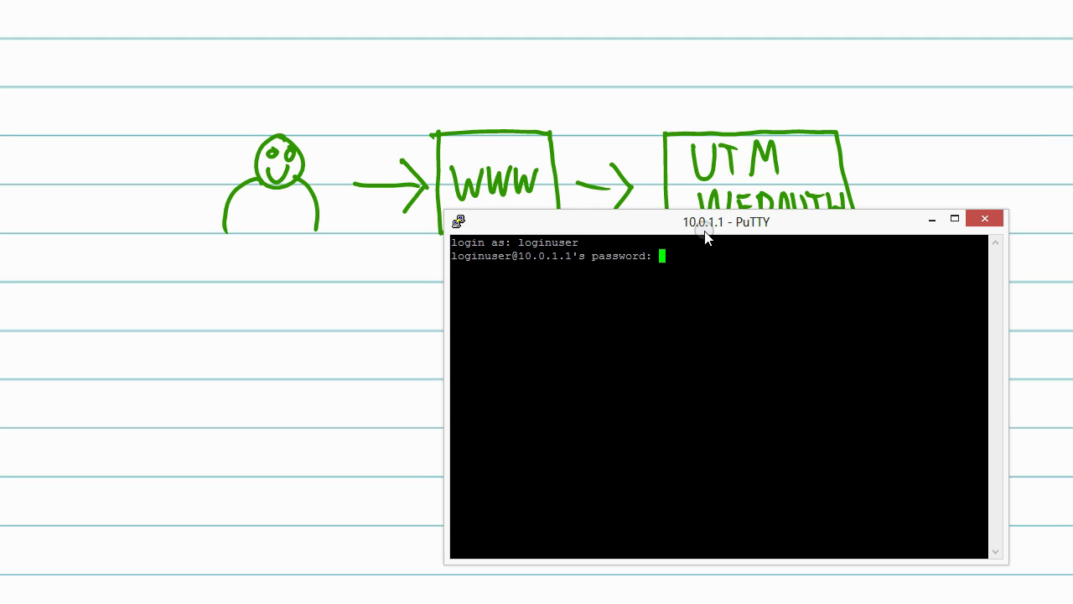
pyautogui.press('Return')
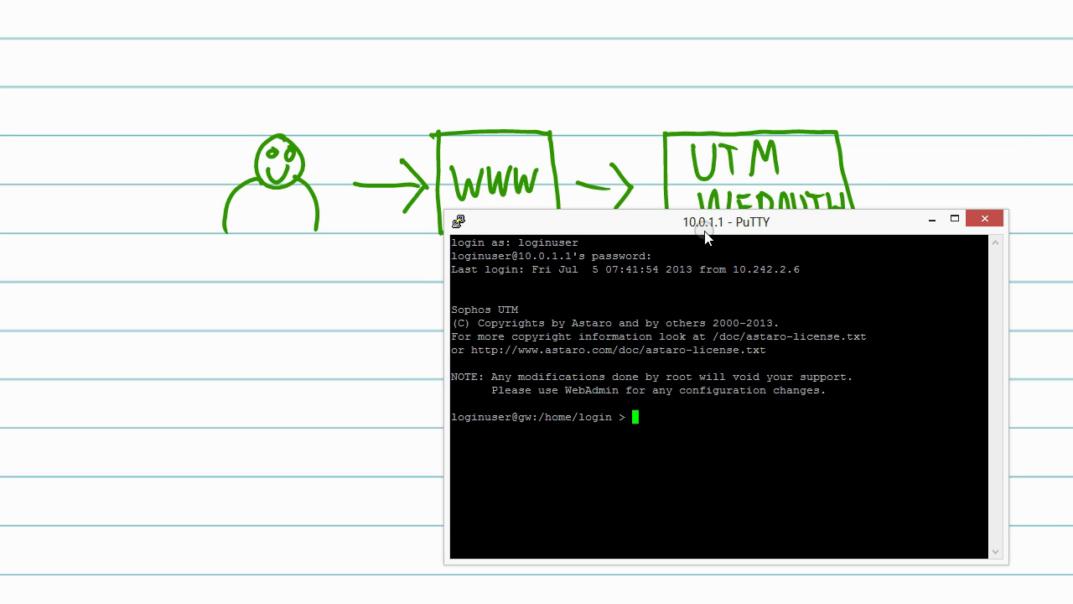
pyautogui.write('su')
pyautogui.press('Return')
pyautogui.press('Return')
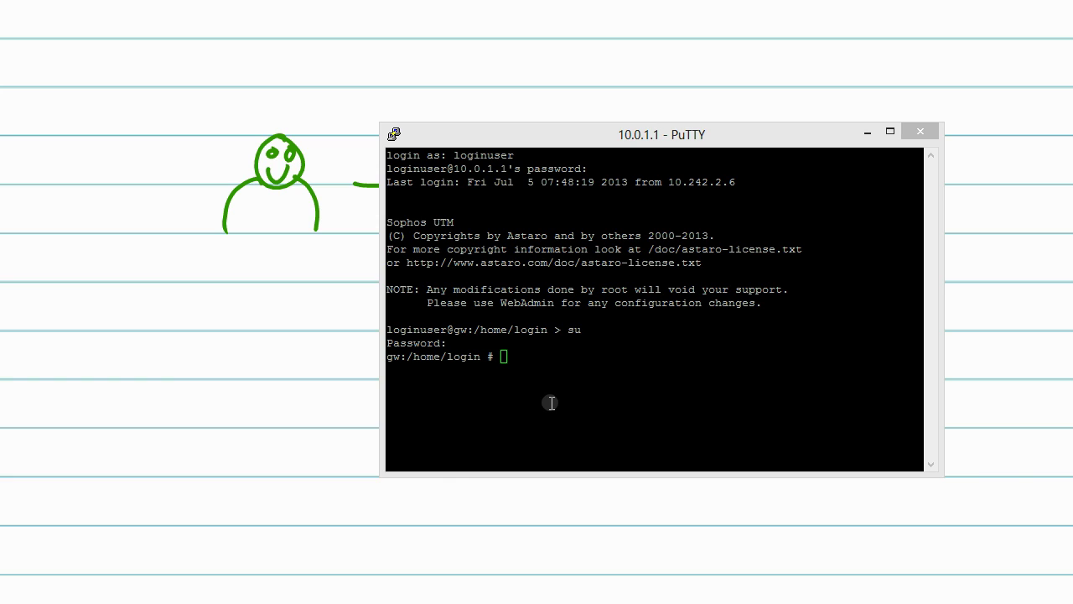
# Open /var/storage/chroot-http/etc/static/auth_transparent.html in vi and scroll through the page
pyautogui.click(550, 403)
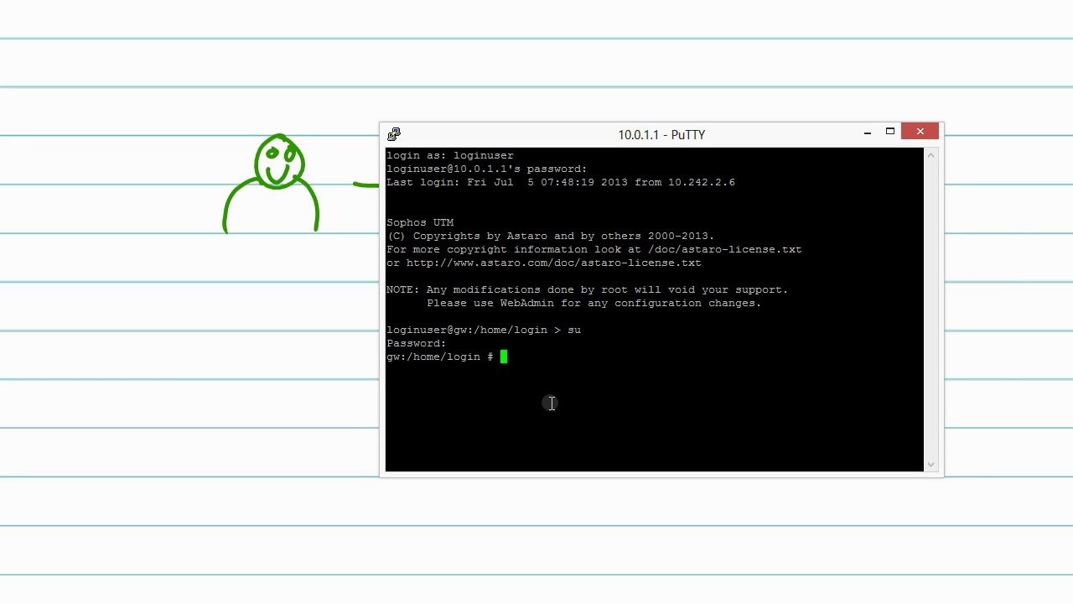
pyautogui.write('cd /var/storage/')
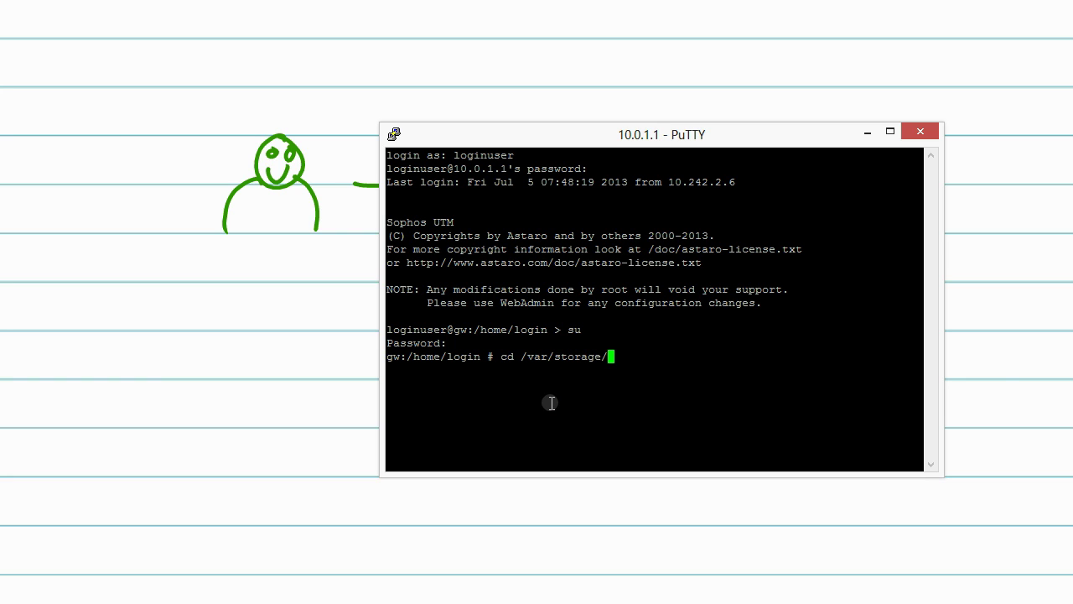
pyautogui.write('chroot-http/etc')
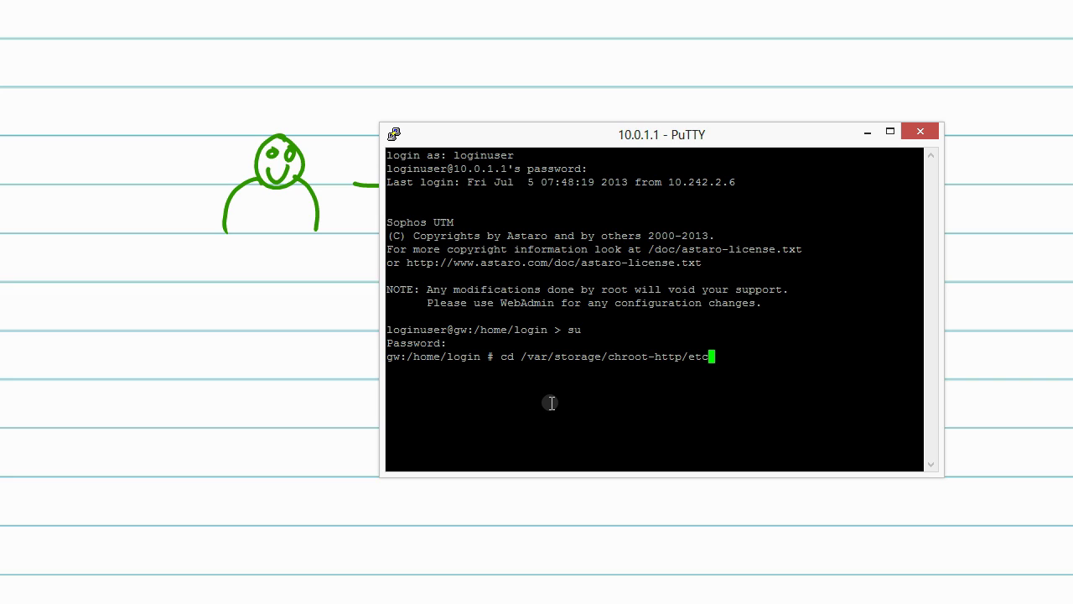
pyautogui.write('/static/')
pyautogui.press('Return')
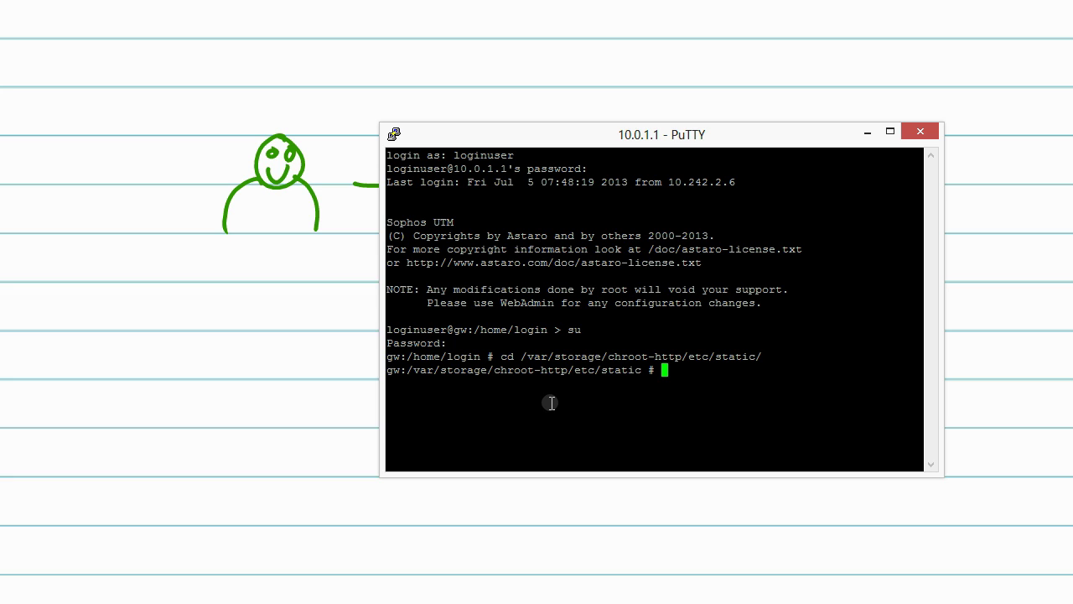
pyautogui.write('vi auth_transparent.html')
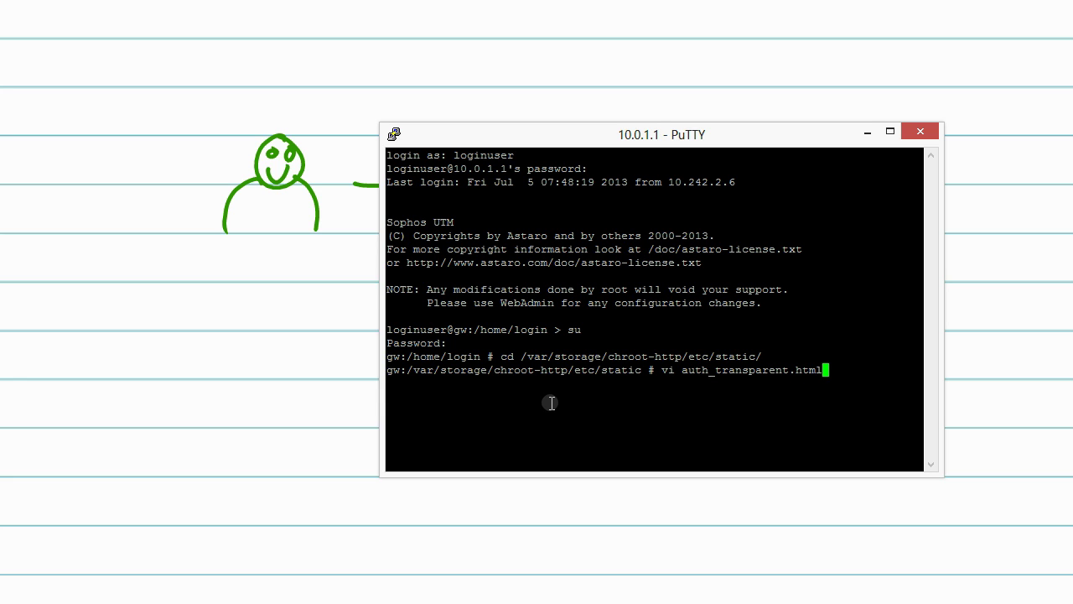
pyautogui.press('Return')
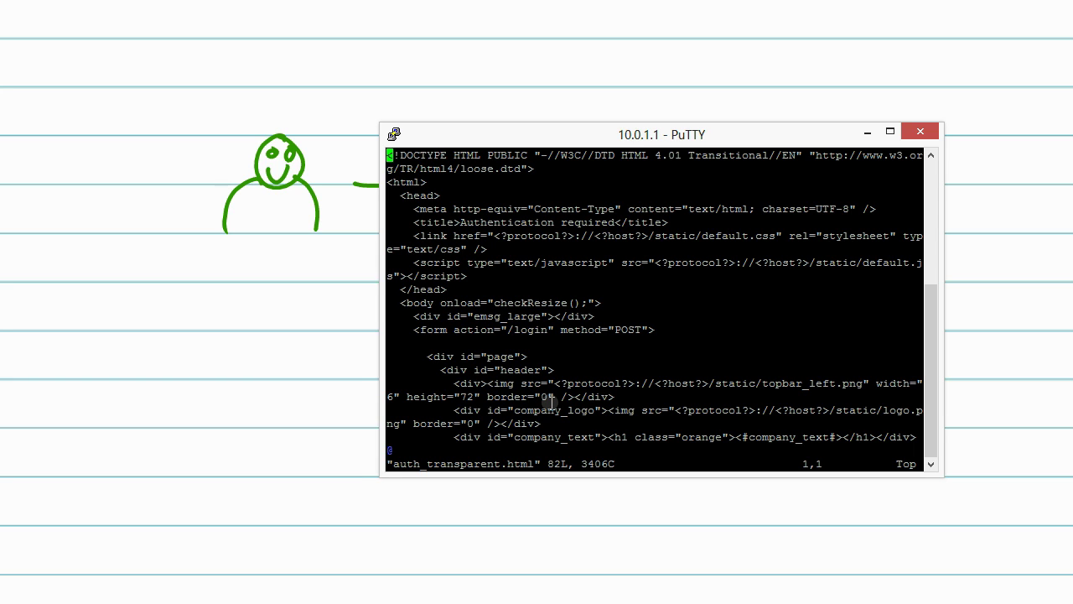
pyautogui.scroll(-1, 553, 403)
pyautogui.scroll(-20, 553, 404)
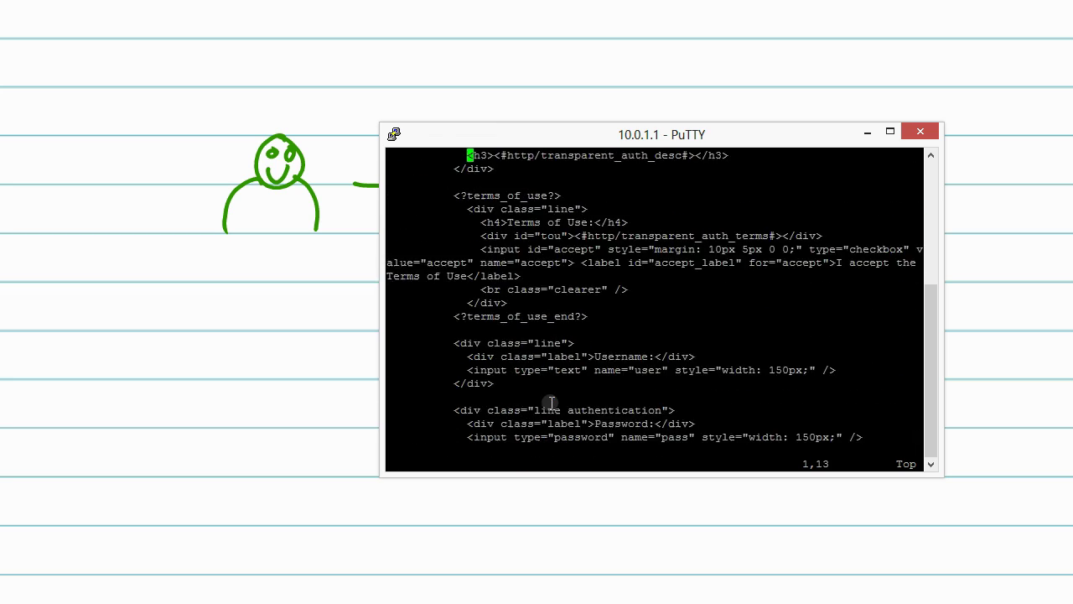
pyautogui.press('d')
pyautogui.press('d')
pyautogui.press('d')
pyautogui.press('d')
pyautogui.press('d')
pyautogui.press('d')
pyautogui.press('d')
pyautogui.press('d')
pyautogui.press('d')
pyautogui.press('d')
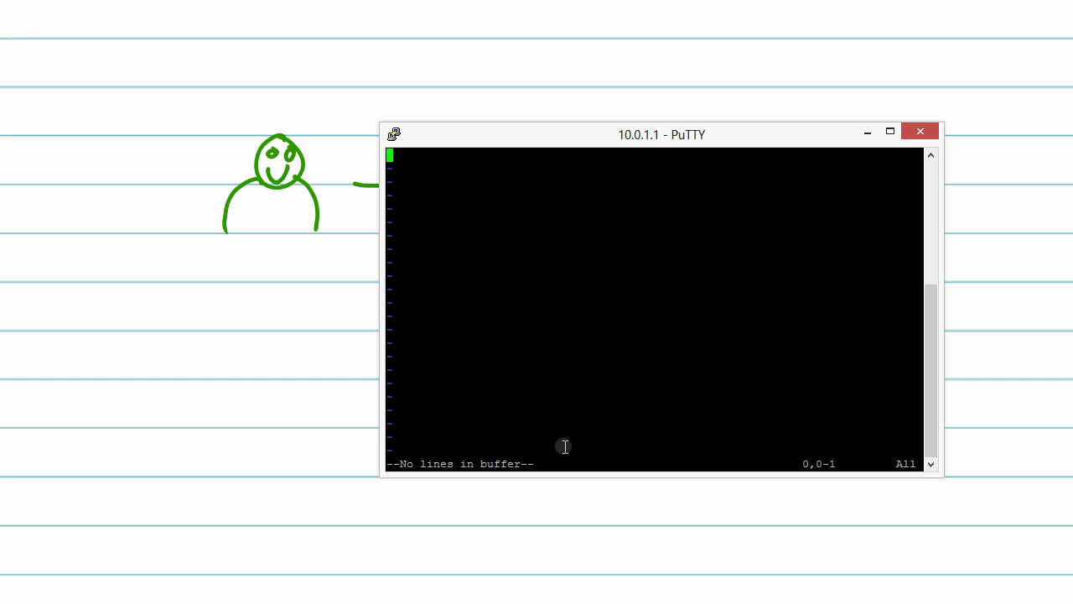
pyautogui.press('i')
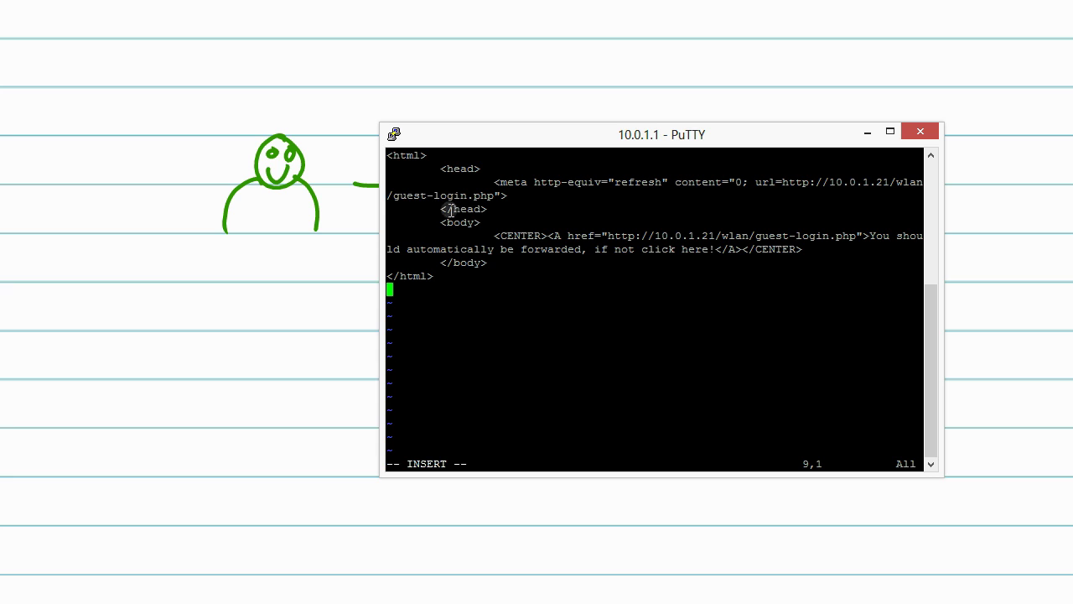
pyautogui.moveTo(777, 183); pyautogui.dragTo(919, 185)
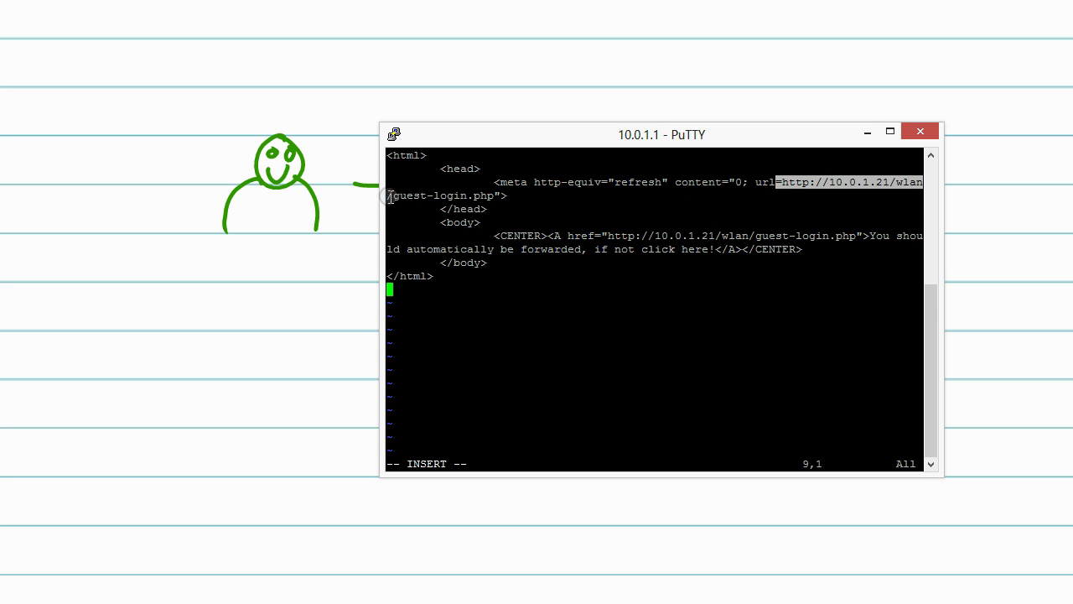
pyautogui.moveTo(387, 195); pyautogui.dragTo(495, 198)
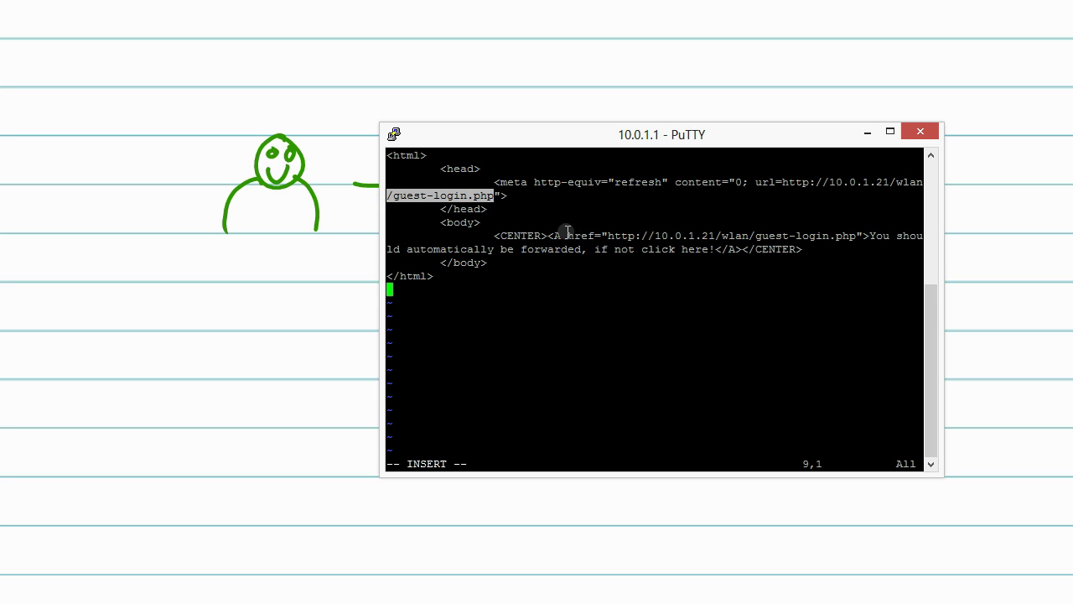
pyautogui.moveTo(549, 236); pyautogui.dragTo(793, 250)
pyautogui.click(592, 296)
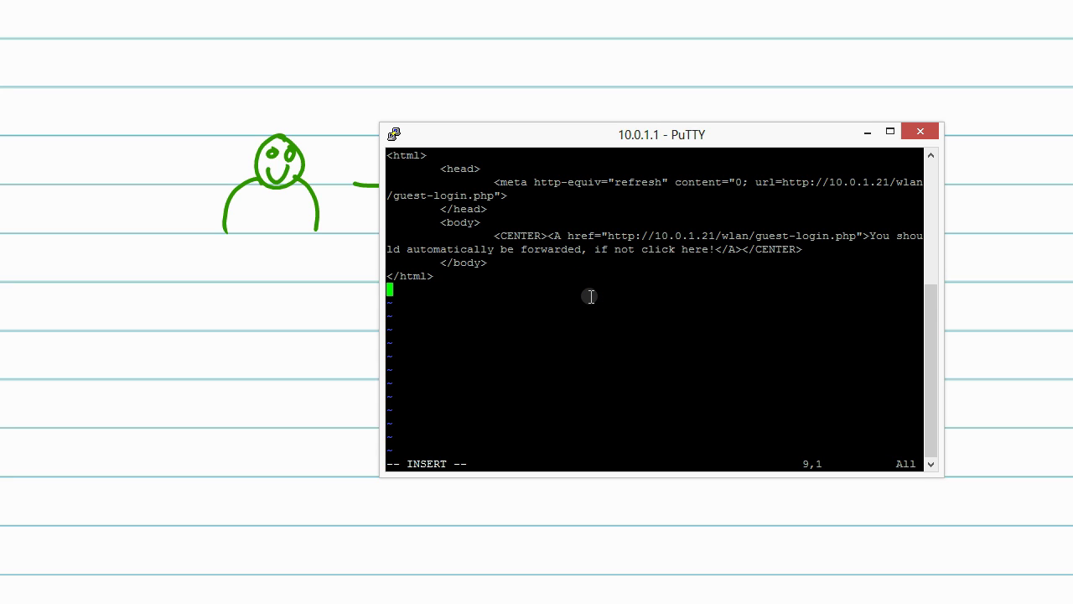
# Save auth_transparent.html, quit vi, and exit the root shell
pyautogui.press('Escape')
pyautogui.write(':w')
pyautogui.press('Return')
pyautogui.write(':q')
pyautogui.press('Return')
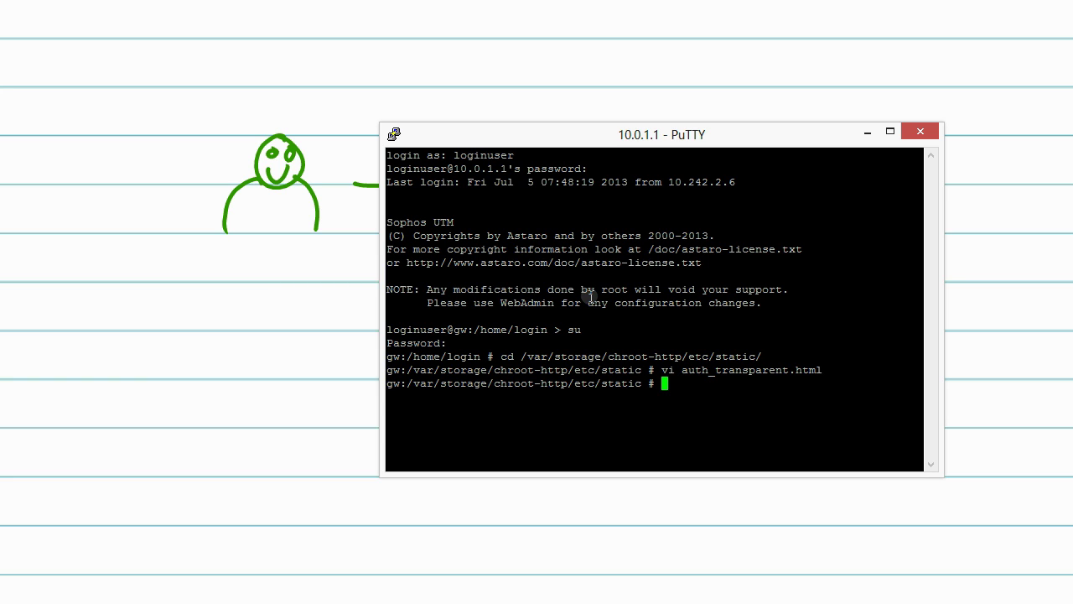
pyautogui.write('exit')
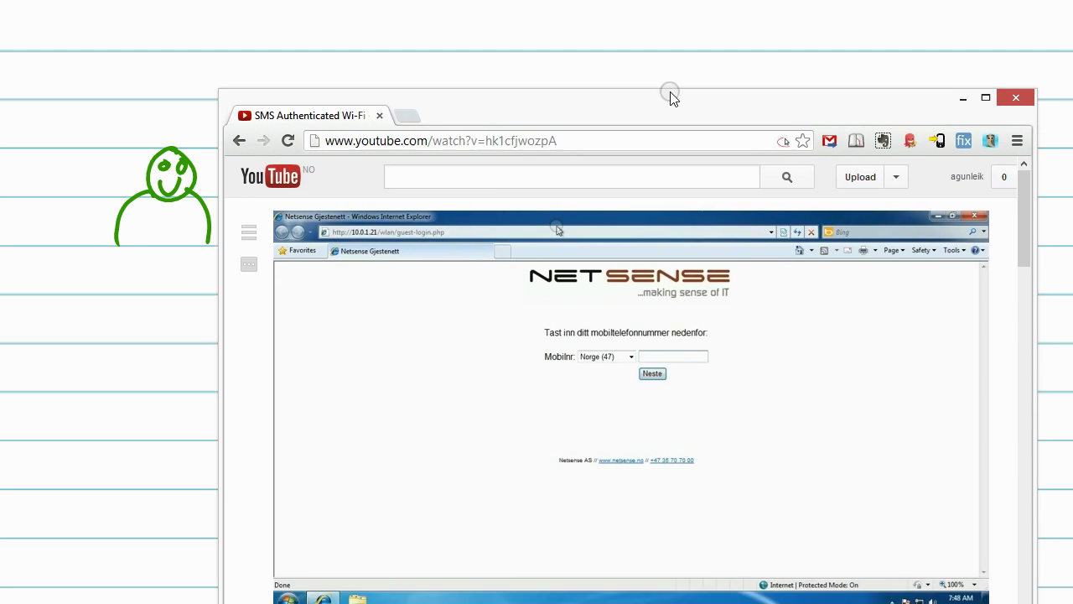
# Zoom the demo page in to read 10.0.1.21/wlan/guest-login.php, then zoom back out
pyautogui.hotkey('ctrl', '+')
pyautogui.hotkey('ctrl', '+')
pyautogui.hotkey('ctrl', '+')
pyautogui.hotkey('ctrl', '+')
pyautogui.hotkey('ctrl', '+')
pyautogui.hotkey('ctrl', '+')
pyautogui.hotkey('ctrl', '+')
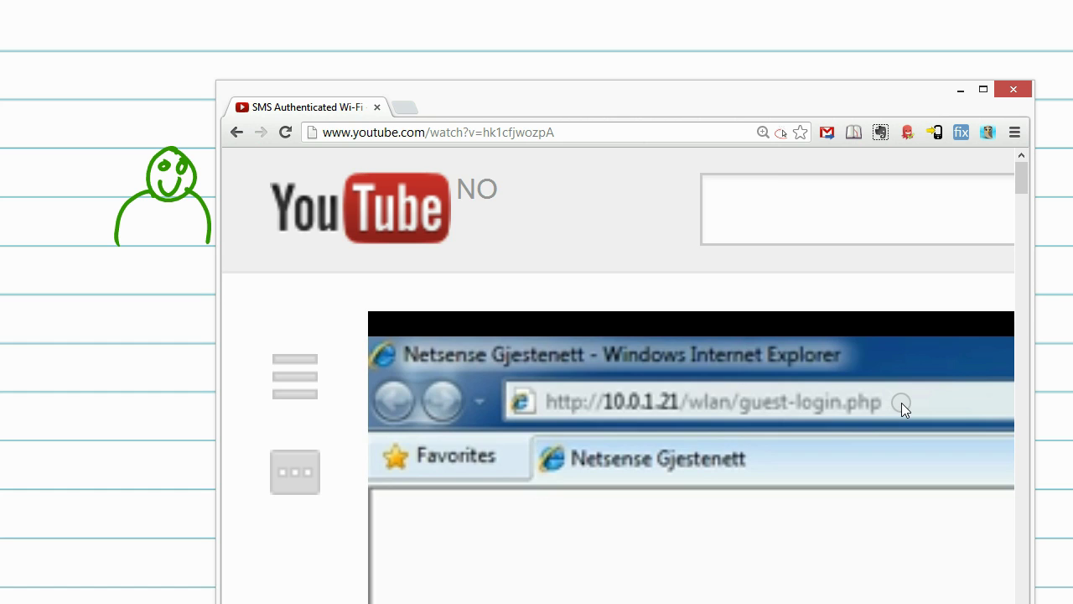
pyautogui.hotkey('ctrl', '-')
pyautogui.hotkey('ctrl', '-')
pyautogui.hotkey('ctrl', '-')
pyautogui.hotkey('ctrl', '-')
pyautogui.hotkey('ctrl', '-')
pyautogui.hotkey('ctrl', '-')
pyautogui.hotkey('ctrl', '-')
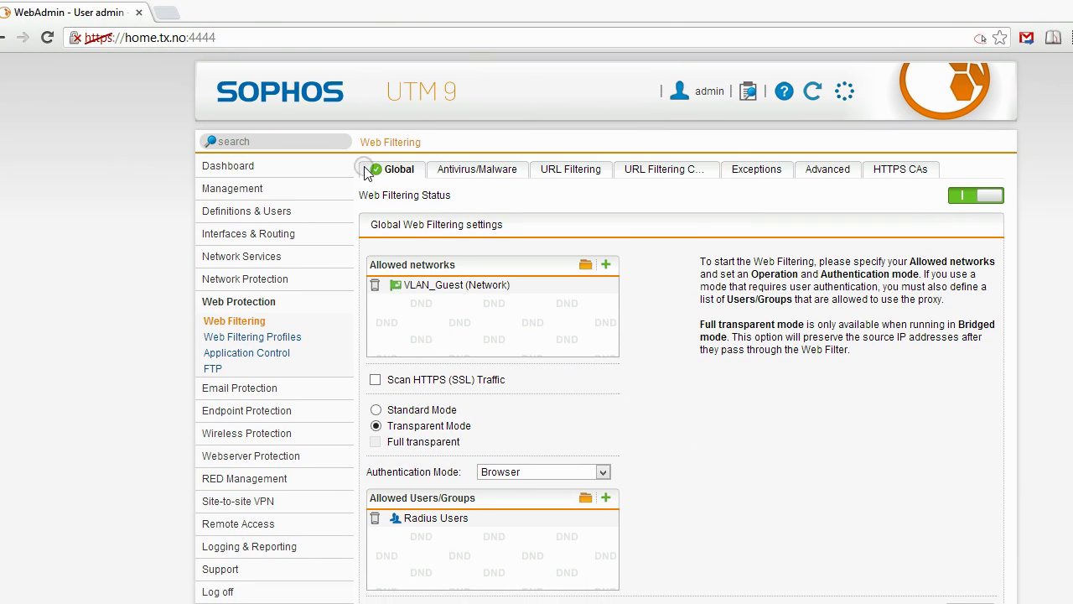
pyautogui.click(749, 171)
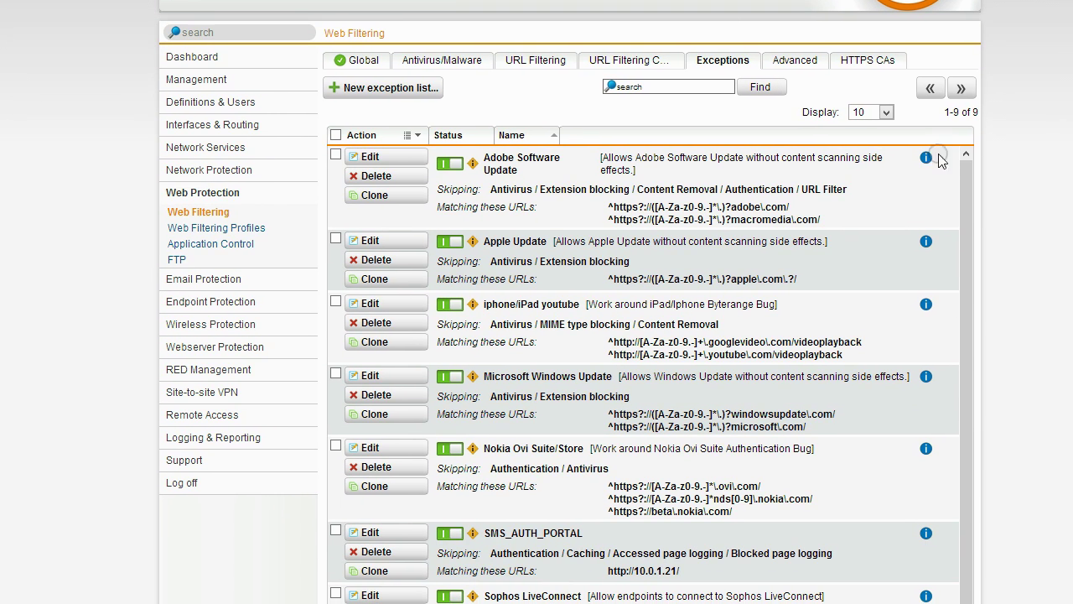
pyautogui.click(963, 188)
pyautogui.moveTo(966, 201); pyautogui.dragTo(984, 290)
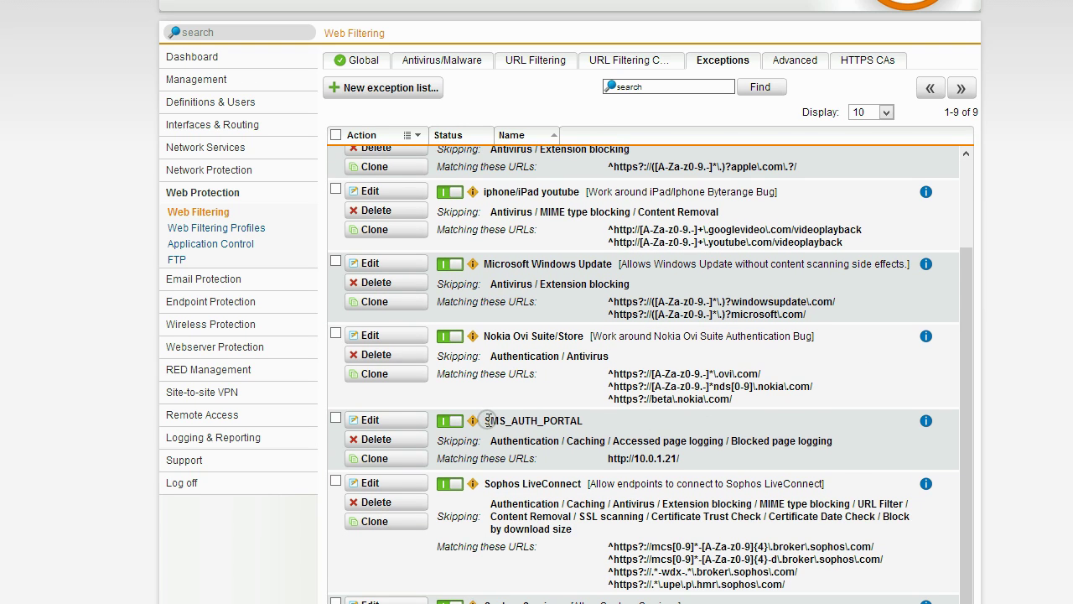
pyautogui.moveTo(489, 420); pyautogui.dragTo(591, 421)
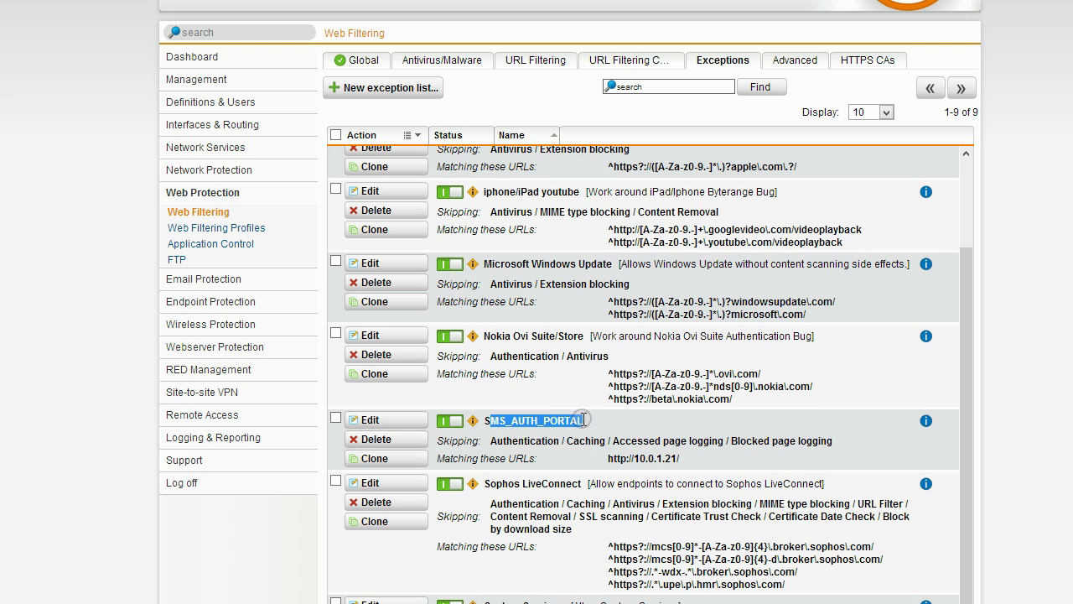
pyautogui.moveTo(491, 441); pyautogui.dragTo(564, 439)
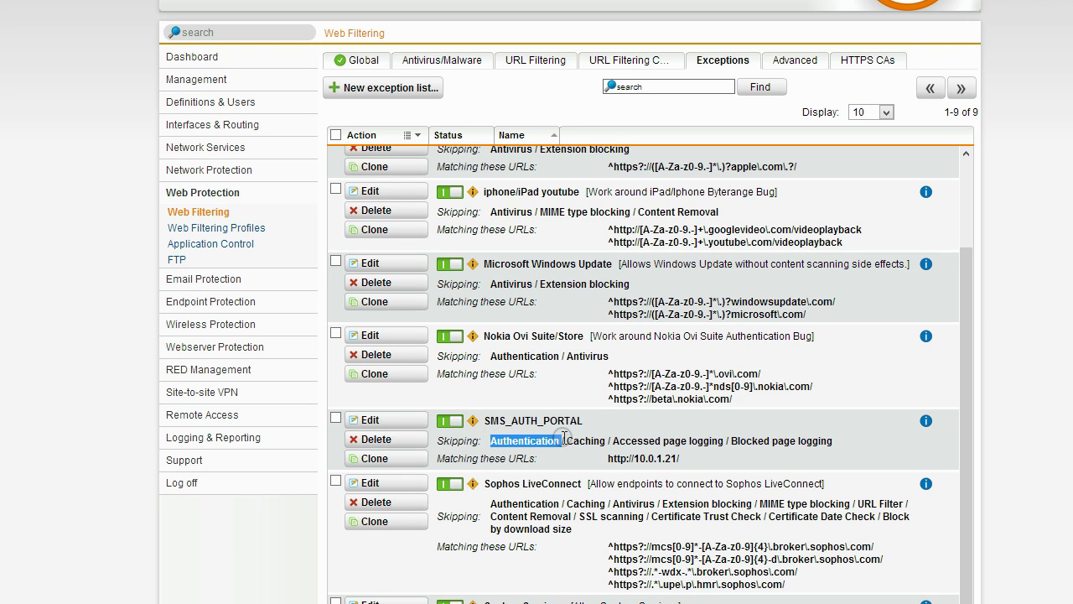
pyautogui.moveTo(608, 458); pyautogui.dragTo(682, 458)
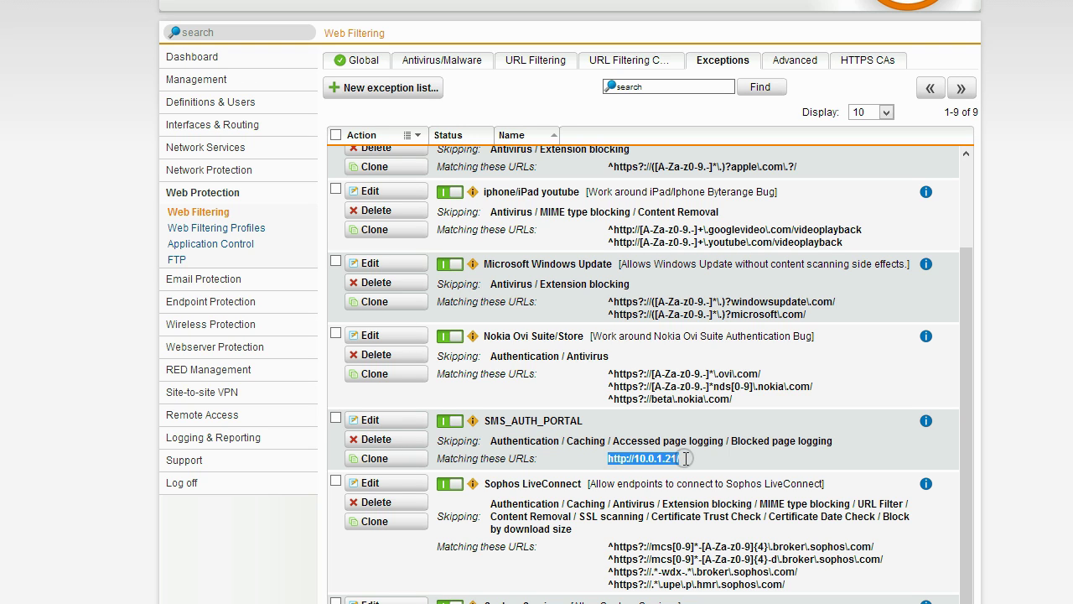
pyautogui.click(416, 424)
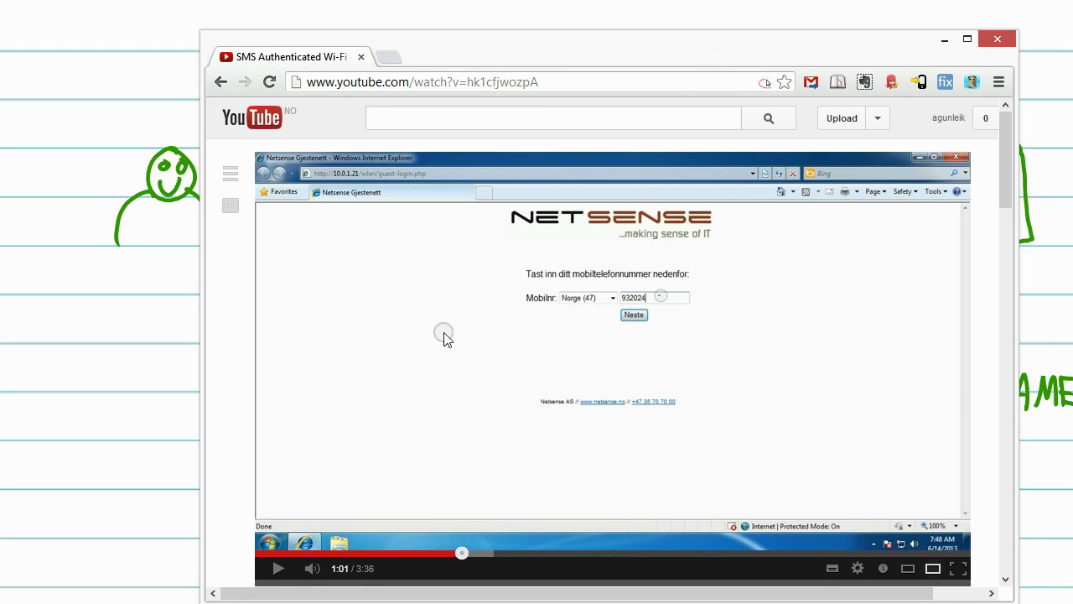
# Resume the demo showing a guest entering a mobile number on the Netsense login page
pyautogui.click(273, 570)
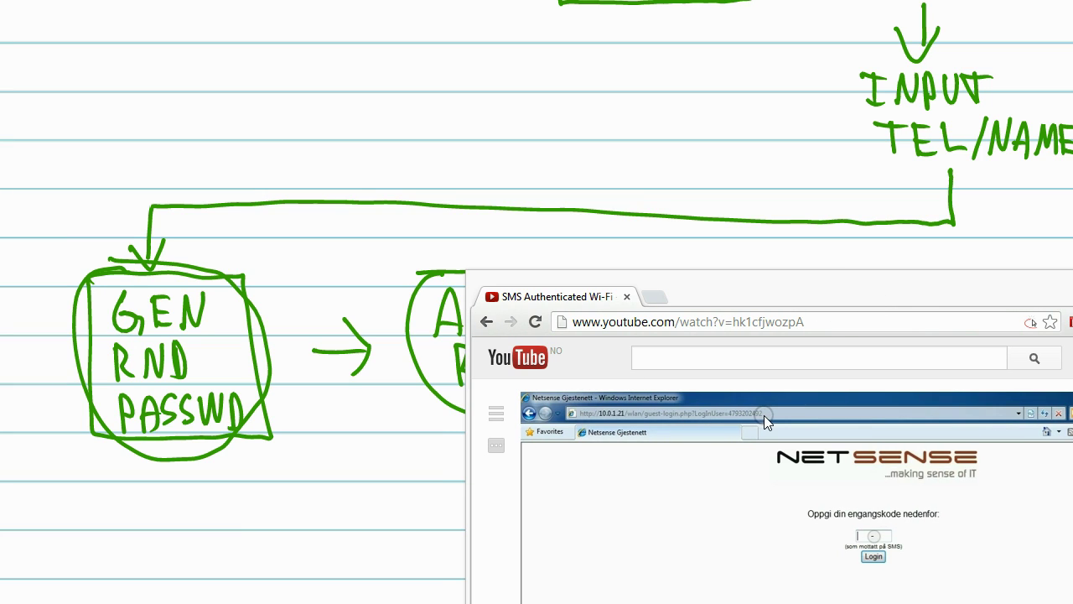
# Once the one-time code page appears, return to the WebAdmin web-filter exceptions list
pyautogui.click(836, 292)
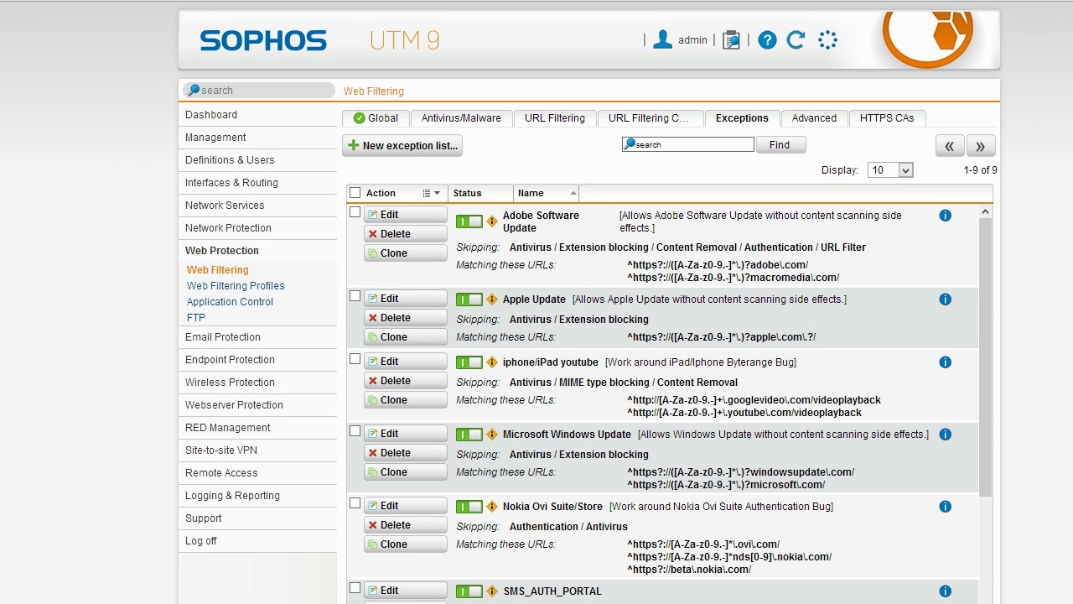
# Go to Definitions & Users > Authentication Servers and list the configured servers
pyautogui.click(254, 161)
pyautogui.click(225, 260)
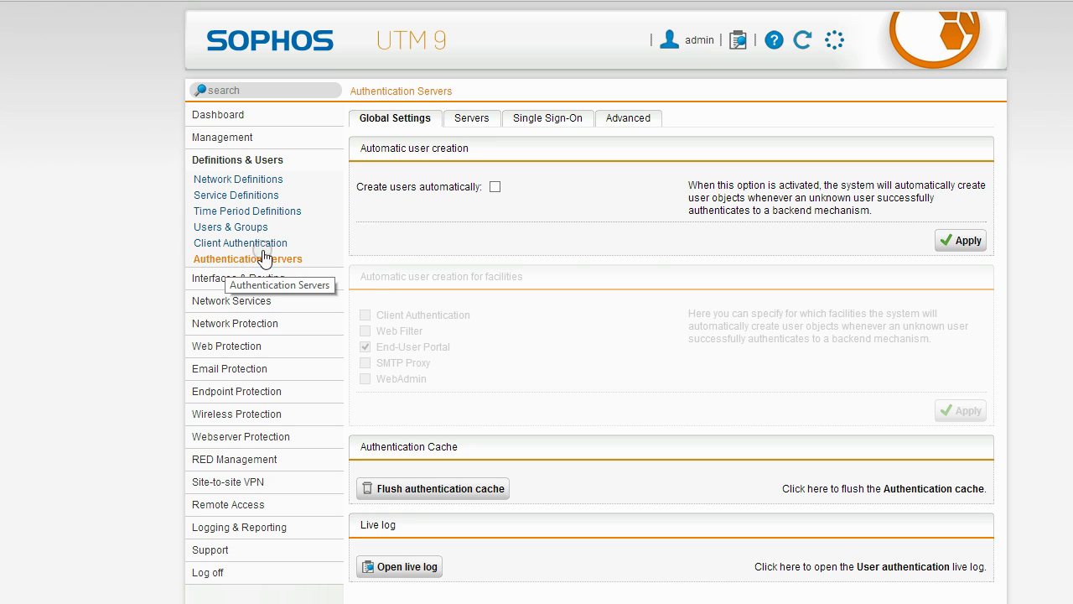
pyautogui.click(491, 249)
pyautogui.click(472, 119)
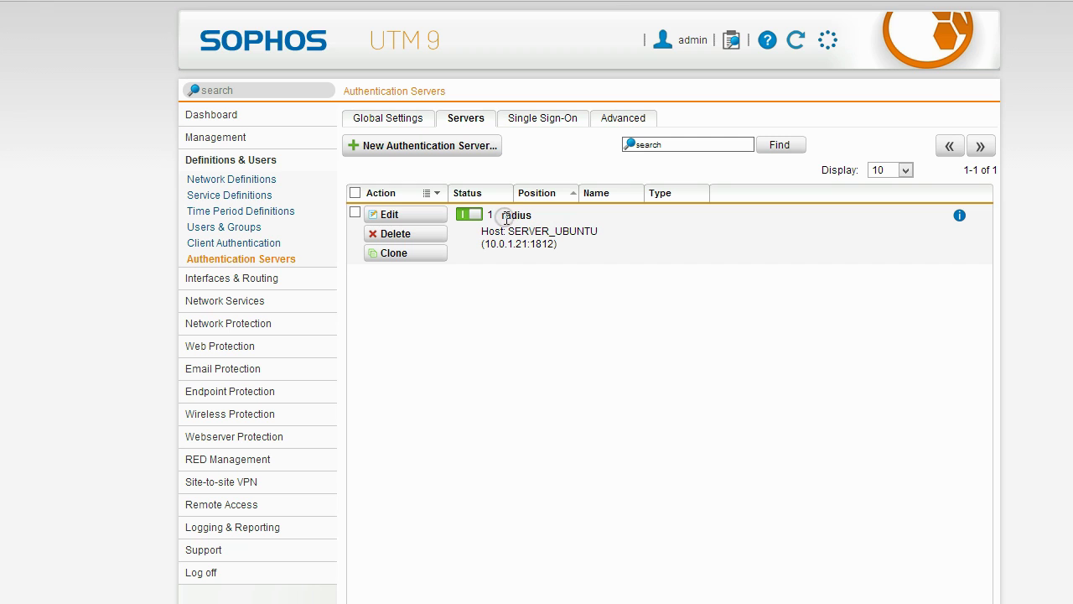
# Review the radius server's port 1812 and shared secret, then cancel without changes
pyautogui.click(410, 220)
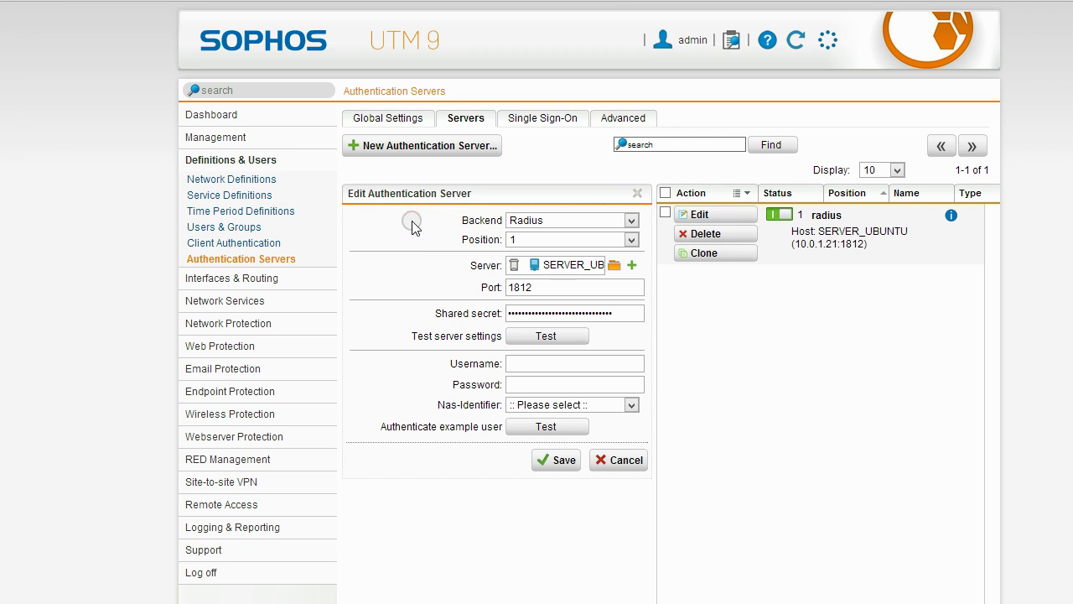
pyautogui.moveTo(570, 265)
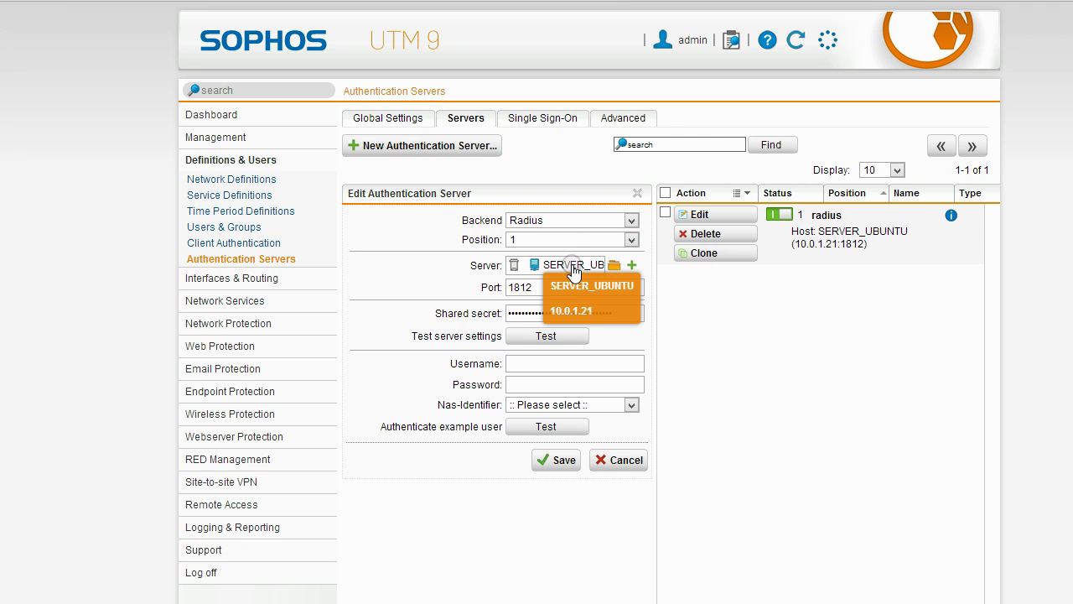
pyautogui.click(565, 287)
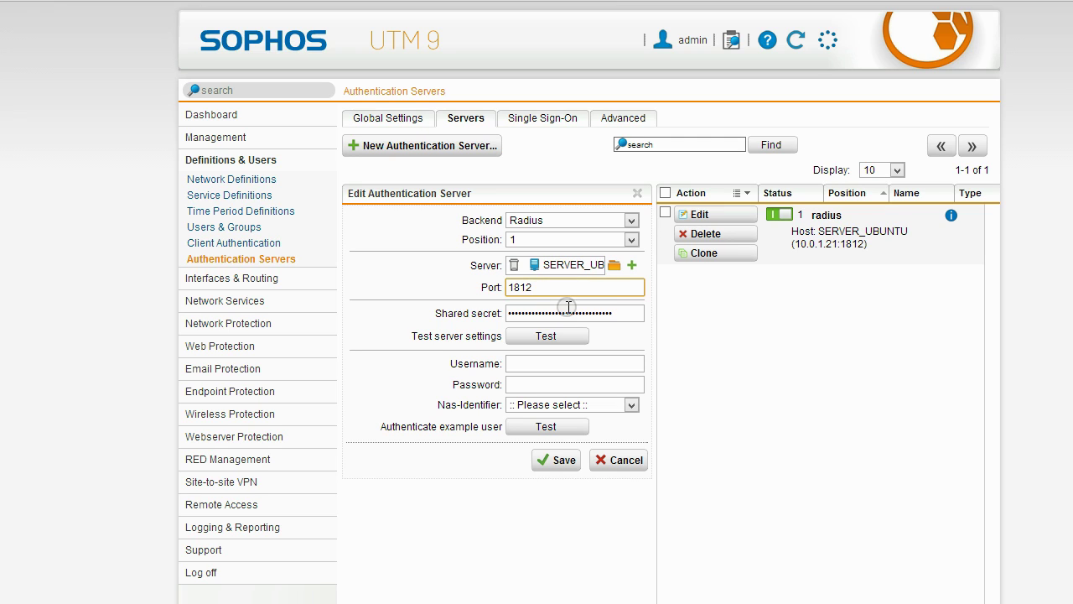
pyautogui.click(569, 312)
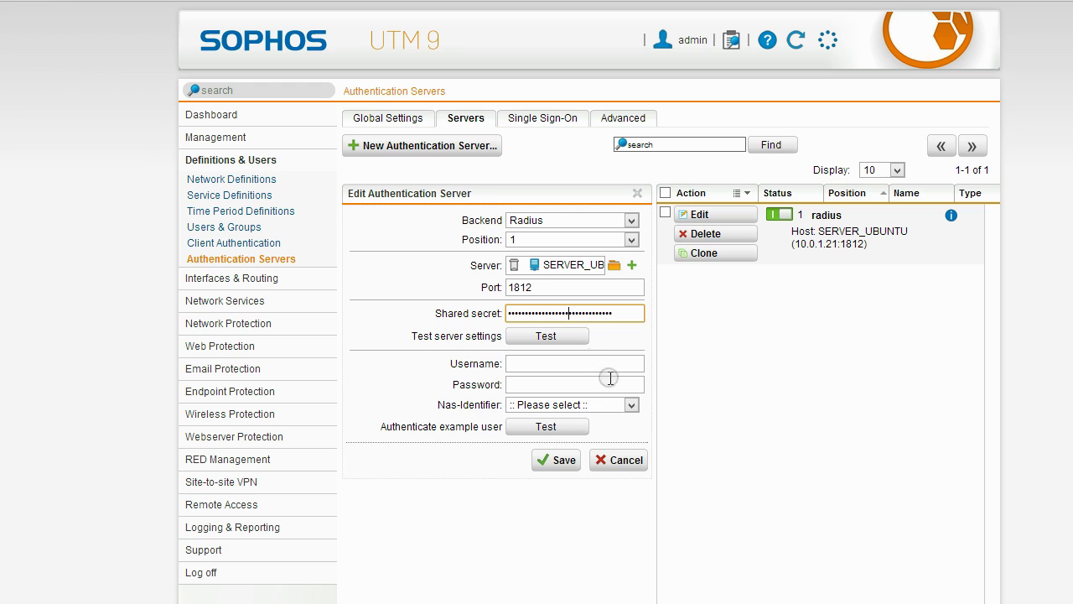
pyautogui.click(621, 464)
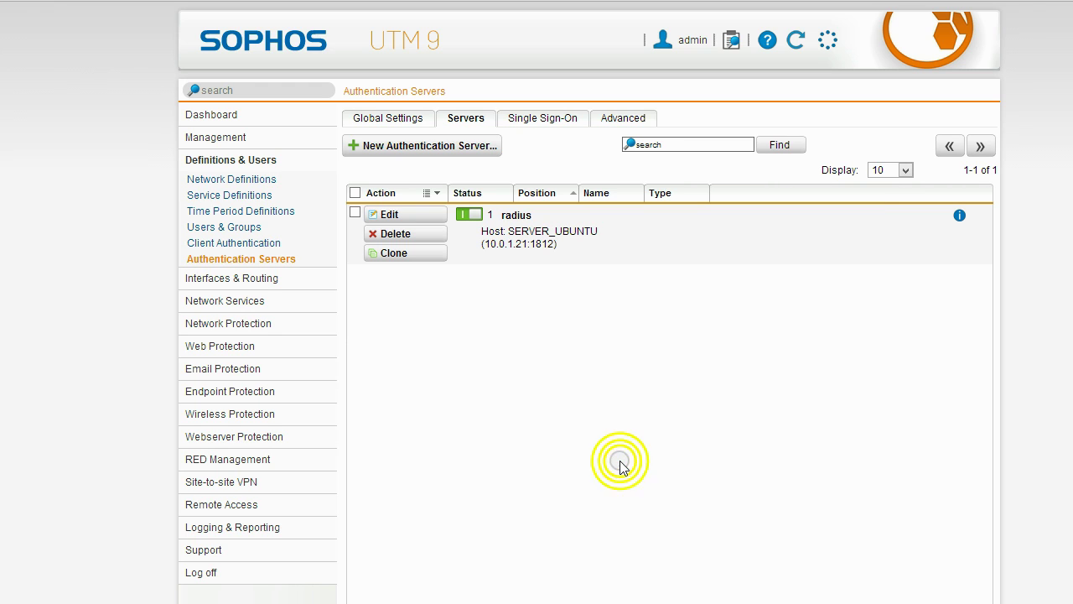
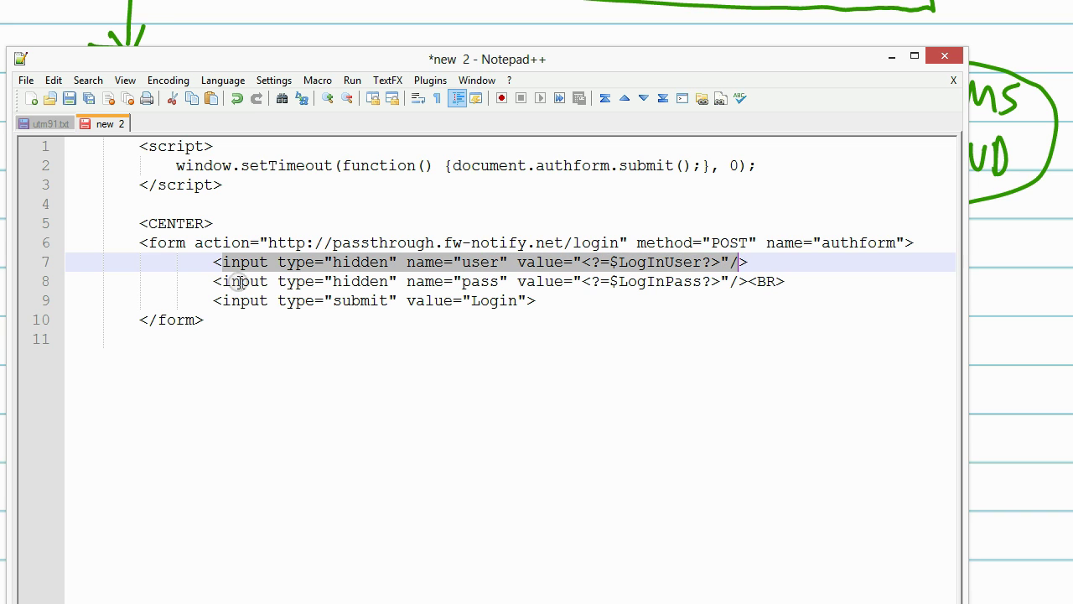
pyautogui.moveTo(220, 282); pyautogui.dragTo(748, 285)
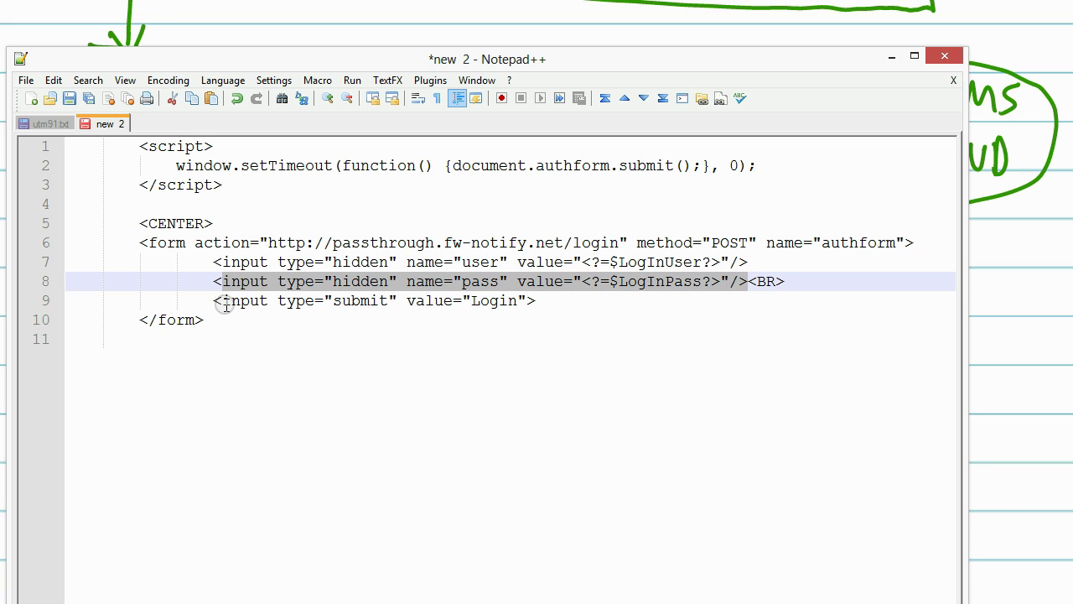